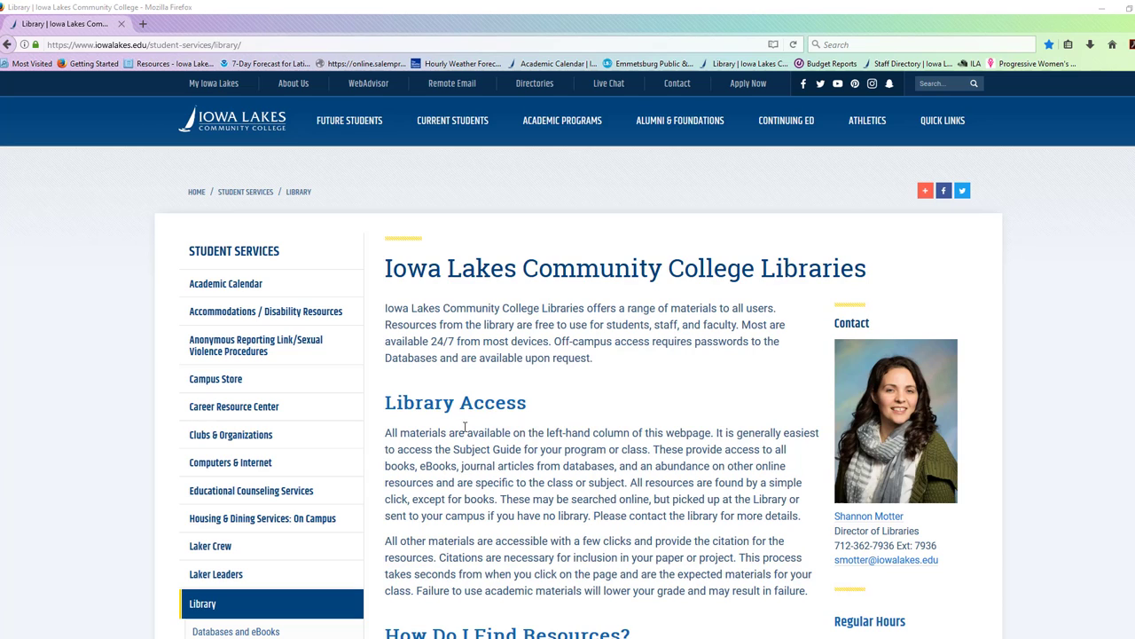
Open the library's Subject Guides page and follow its link to the LibGuides site iowalakes.libguides.com.
mouse_move(459, 127)
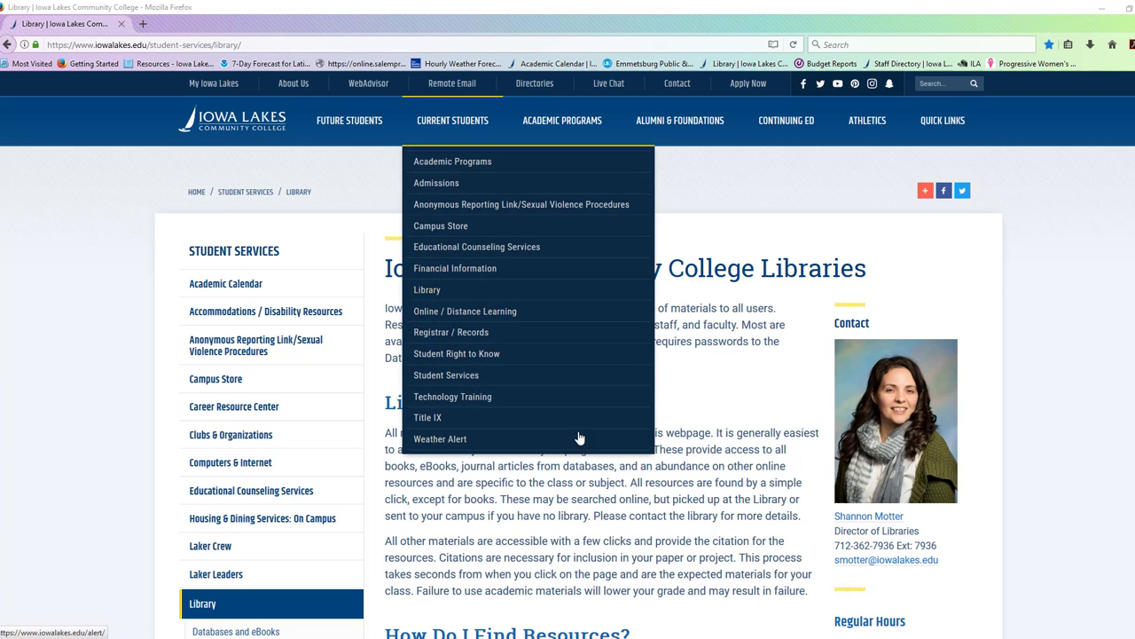
scroll(570, 517, "down", 3)
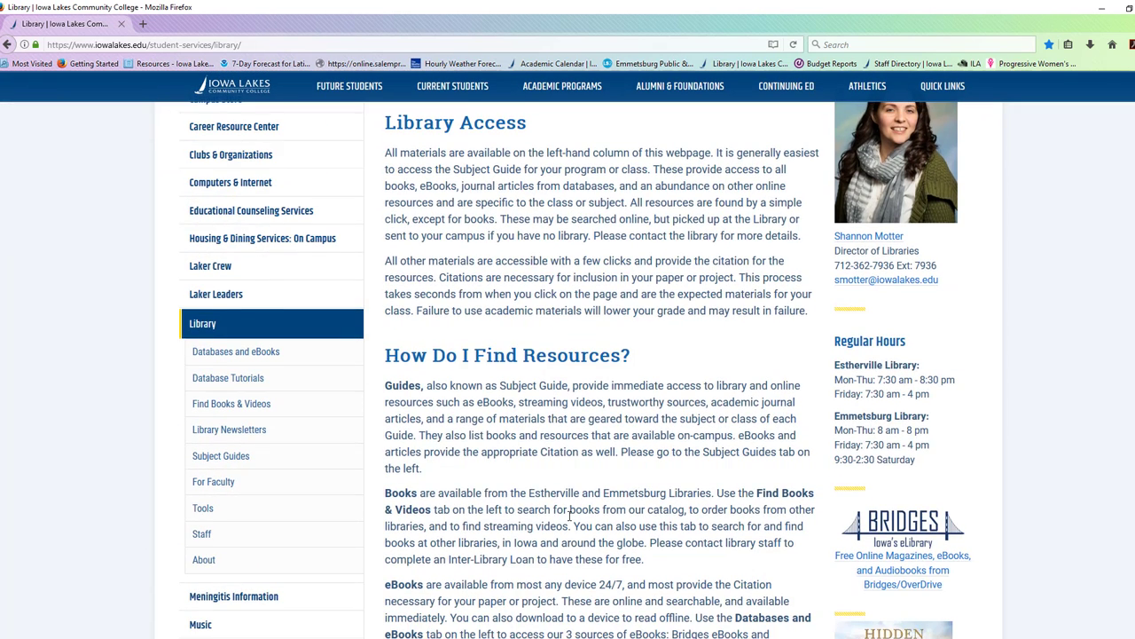
scroll(569, 517, "down", 2)
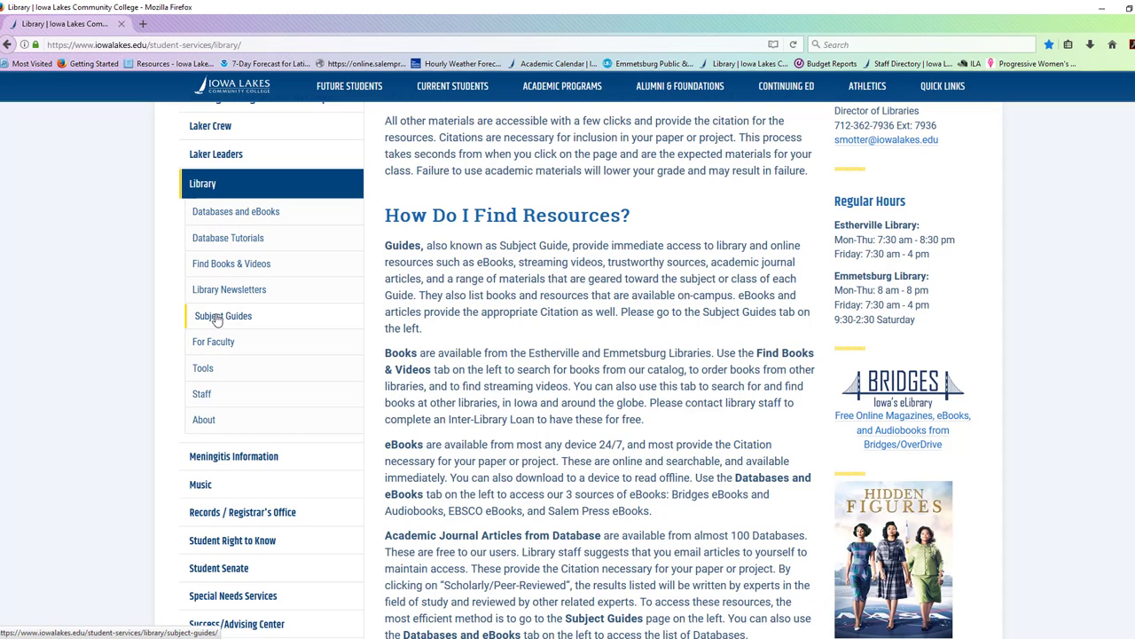
left_click(217, 320)
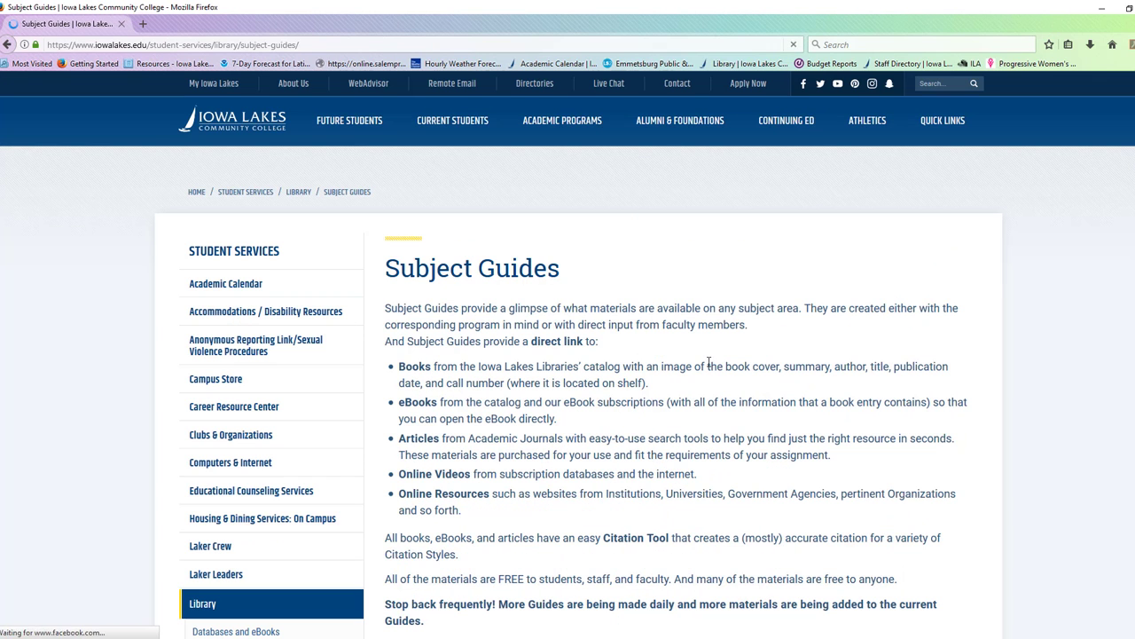
scroll(781, 371, "down", 3)
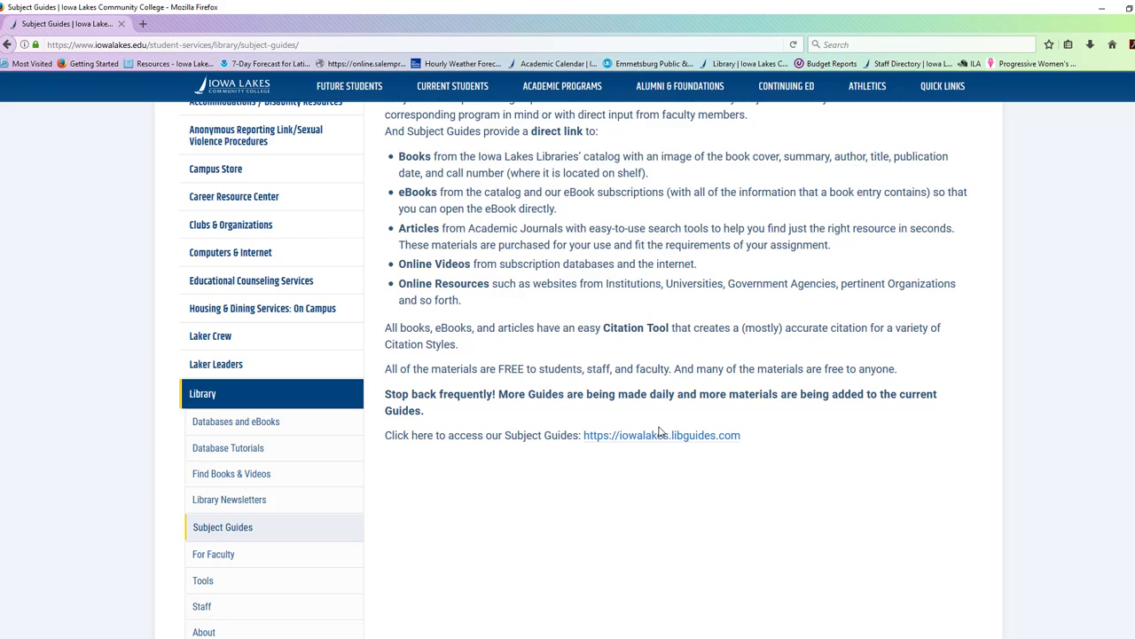
left_click(673, 441)
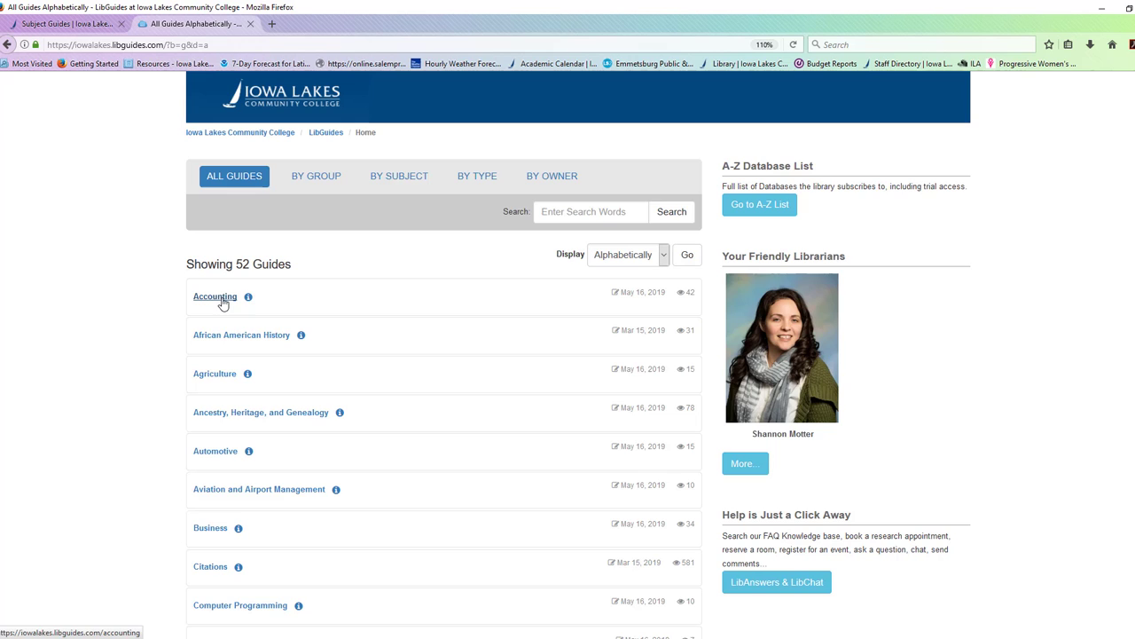
Open the Articles page of the Accounting guide and launch the Academic Search Elite database from it.
left_click(220, 297)
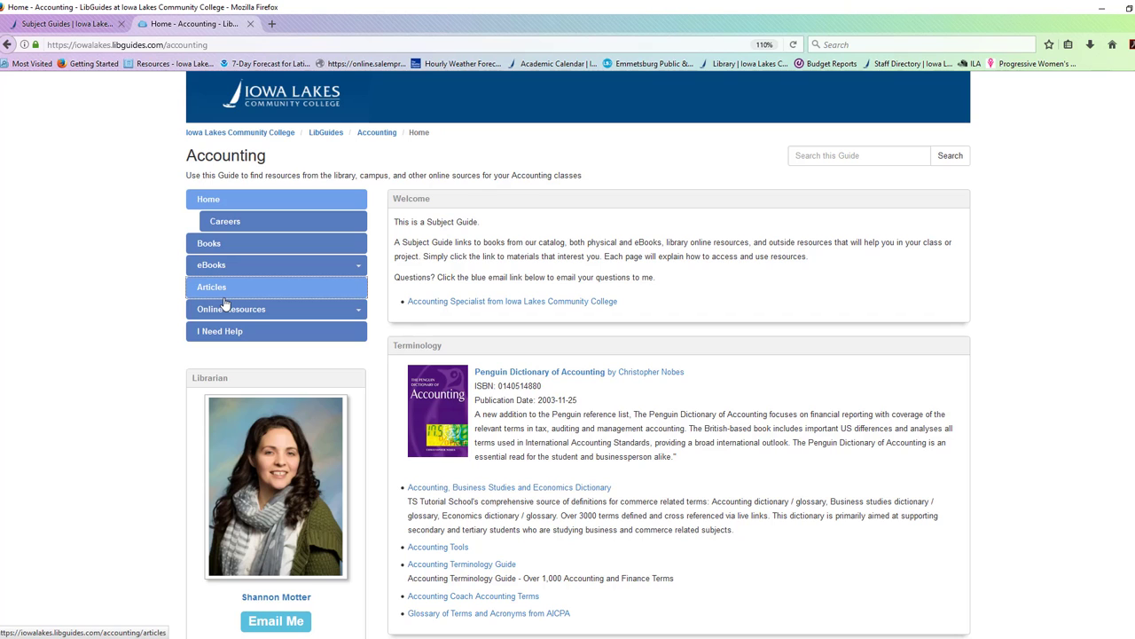
left_click(213, 289)
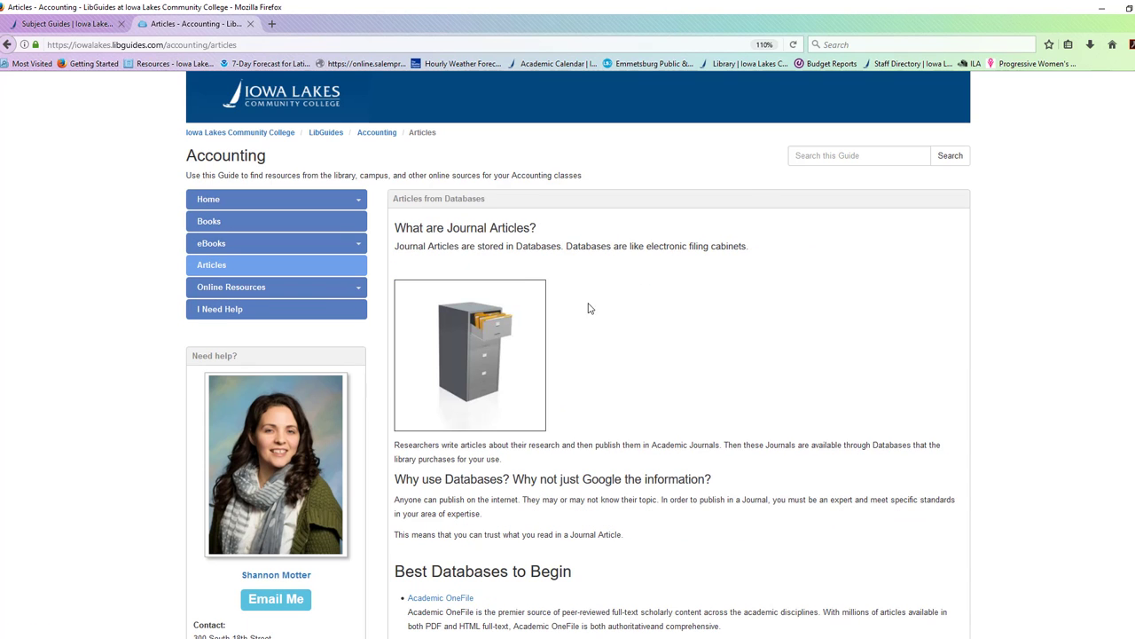
scroll(781, 510, "down", 5)
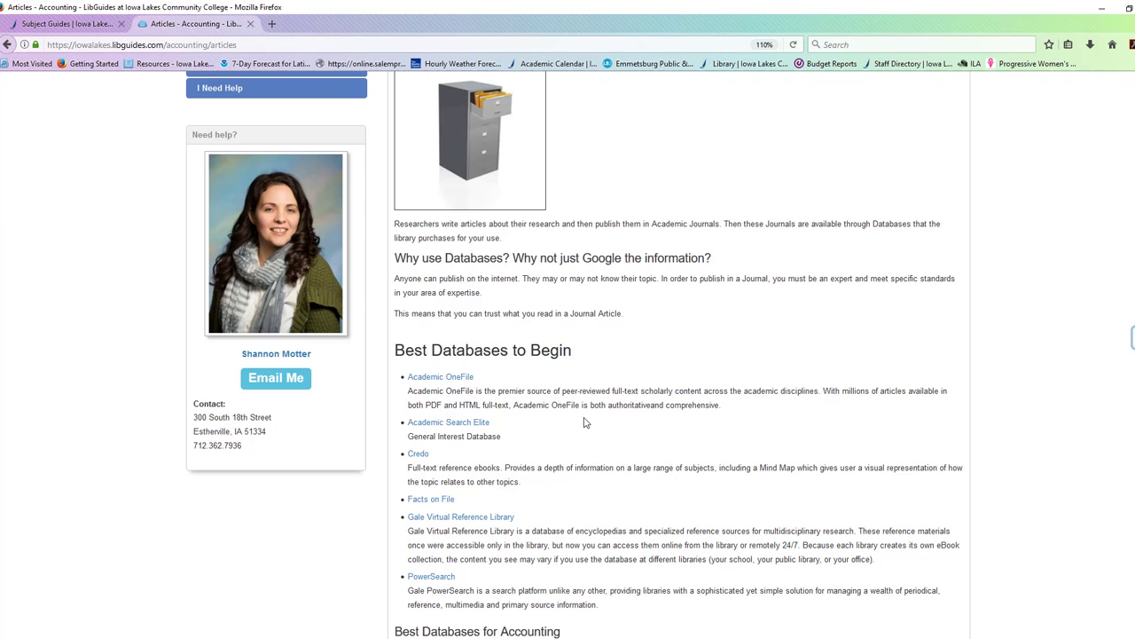
scroll(861, 371, "down", 5)
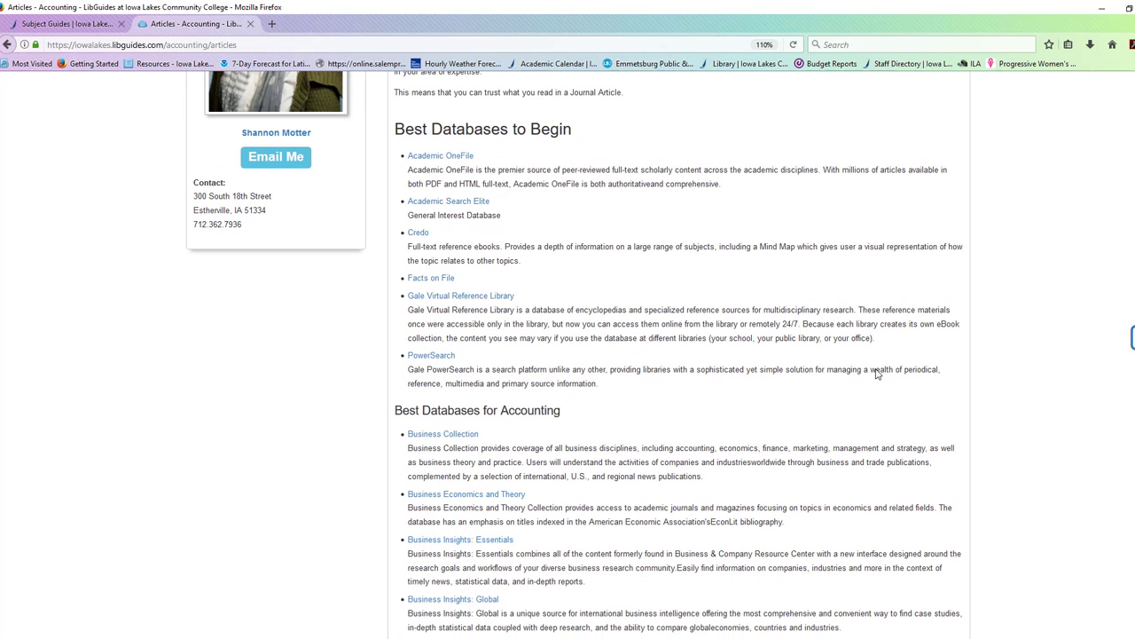
scroll(612, 355, "up", 2)
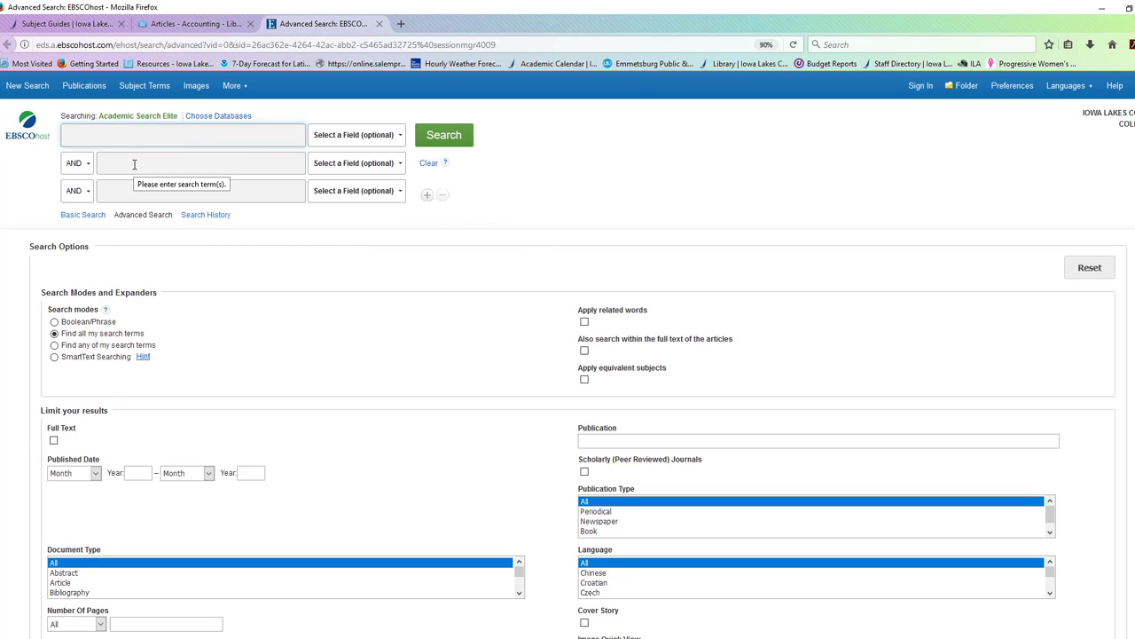
Browse the Academic Search Elite subject terms for "gun control".
left_click(144, 86)
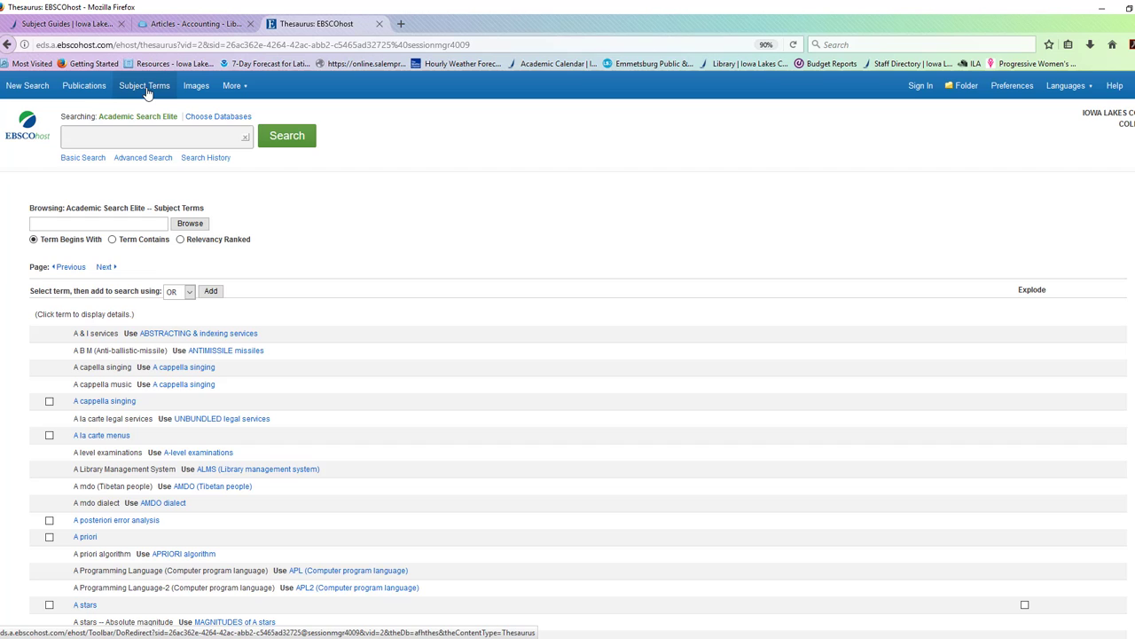
left_click(76, 225)
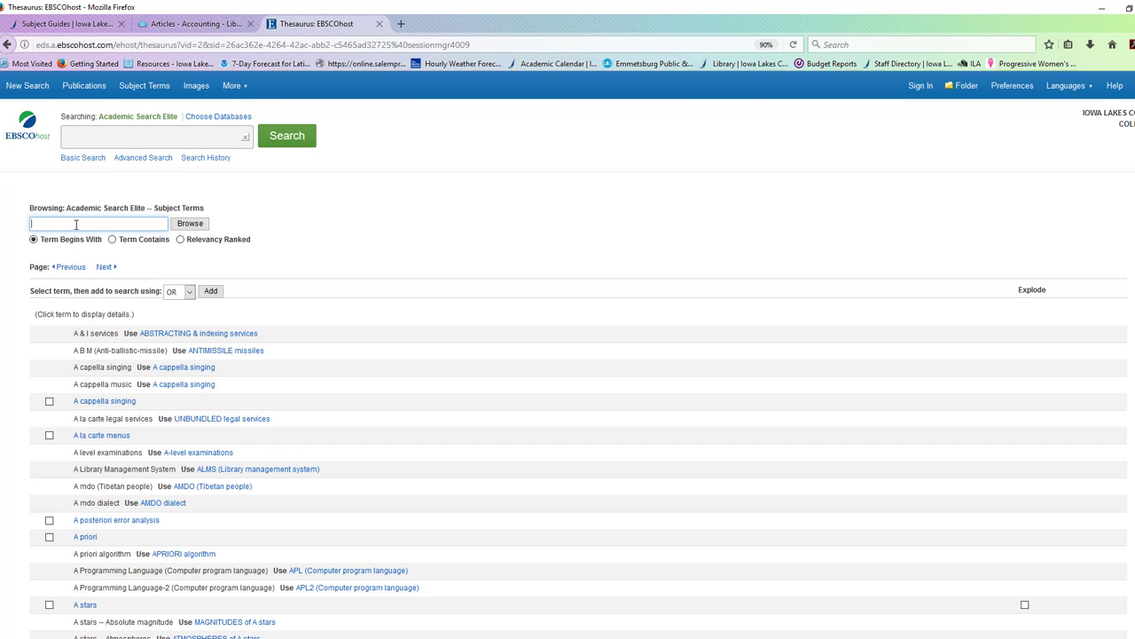
type("g")
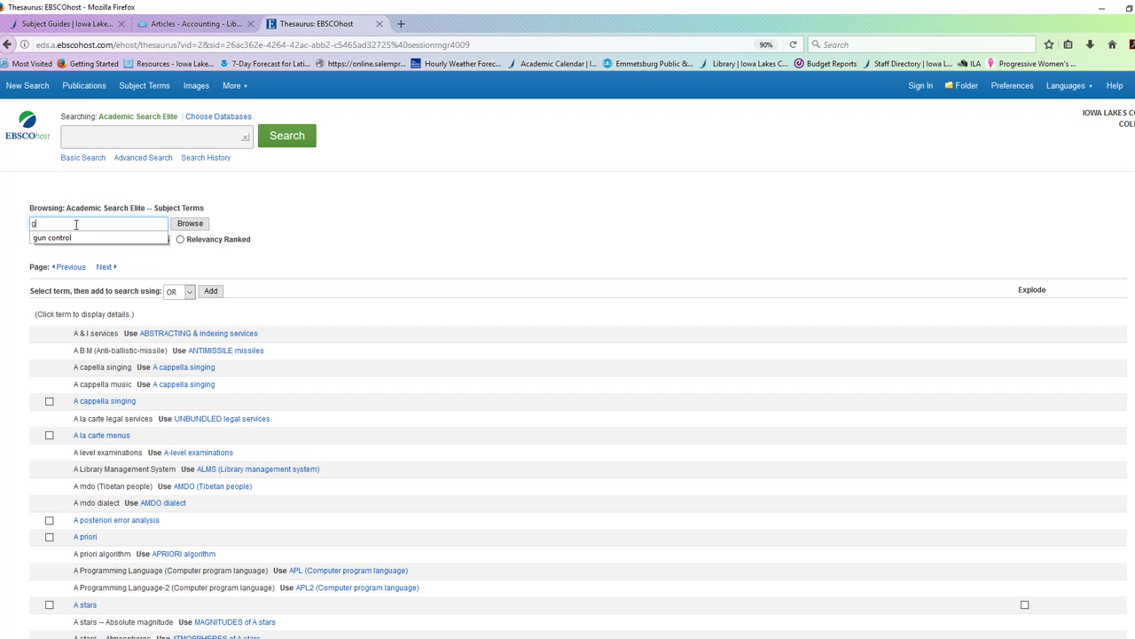
type("un control")
key("Return")
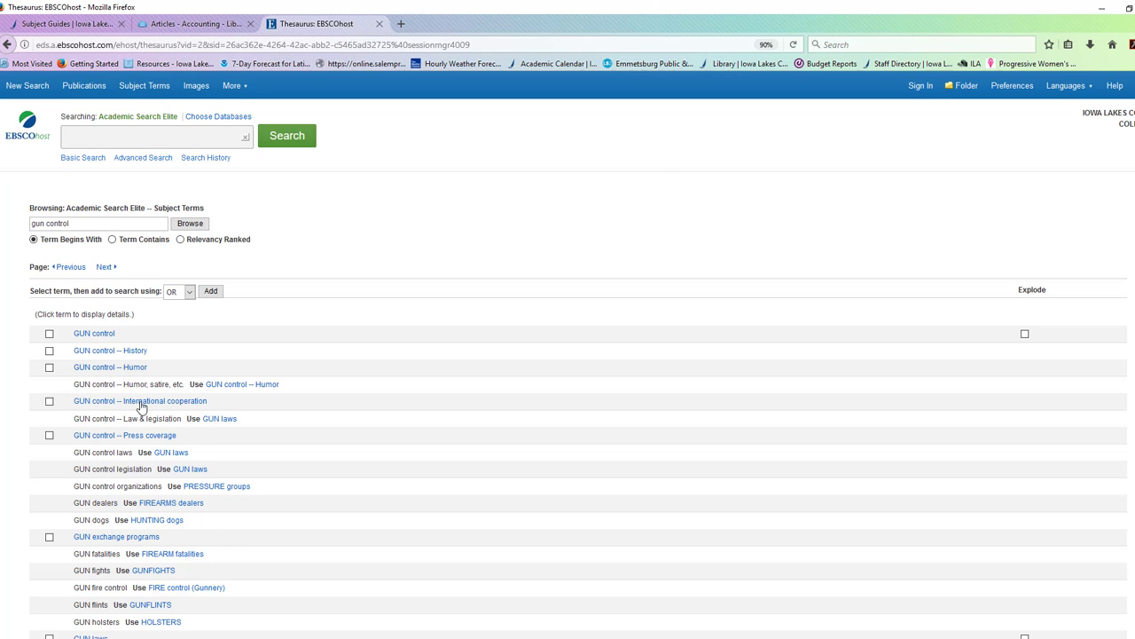
Look up the "GUN control -- History" subject term and open the details of the preferred term "GUN laws".
left_click(114, 351)
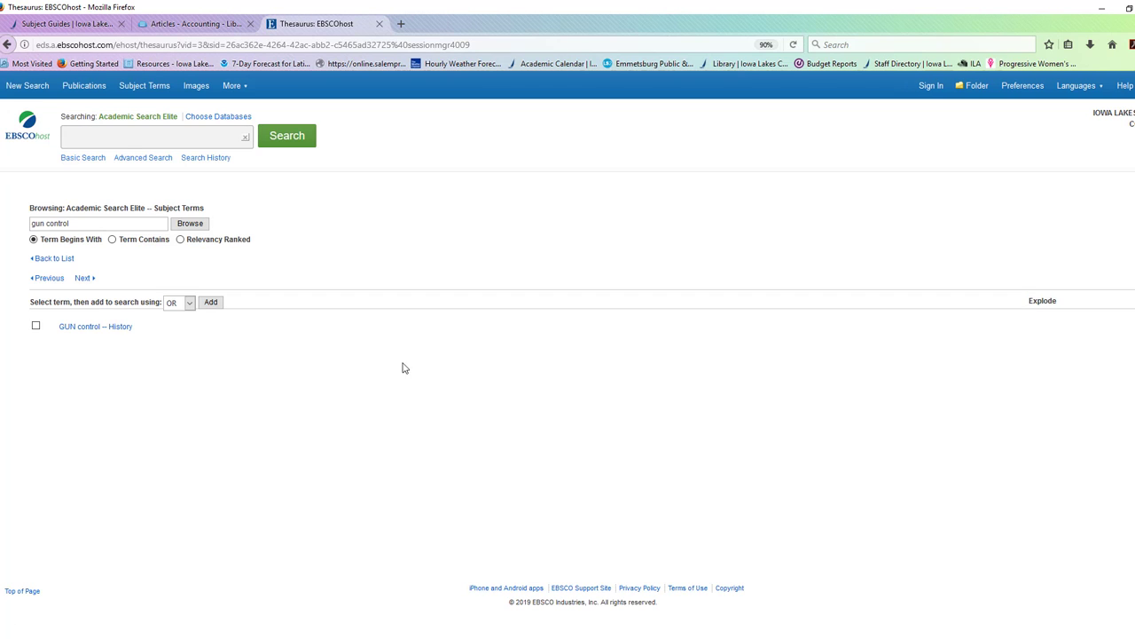
left_click(112, 328)
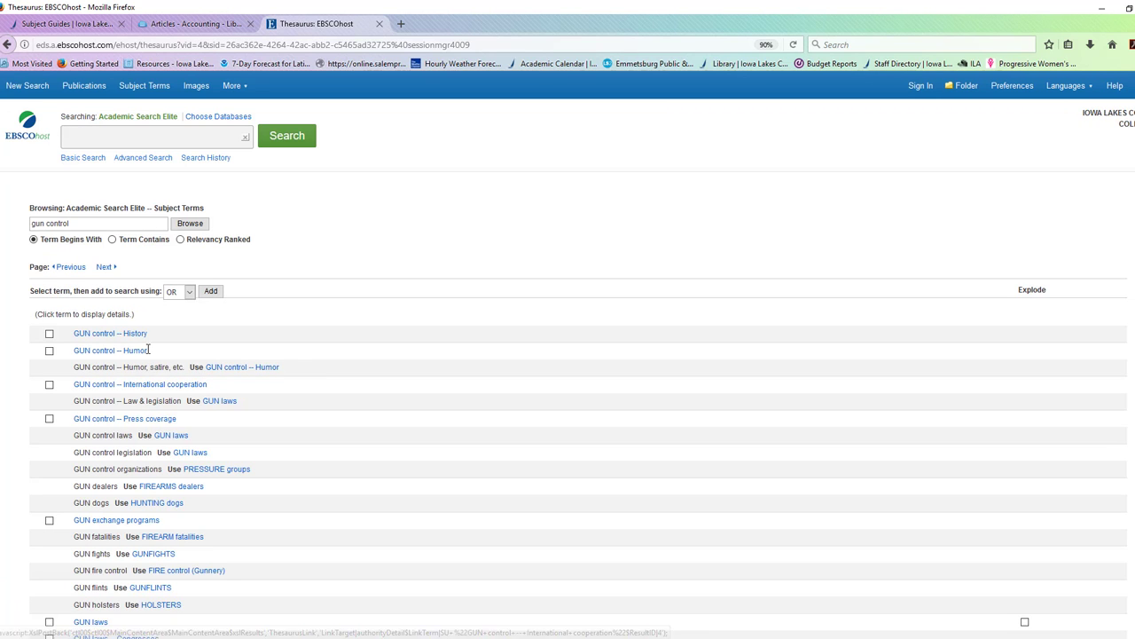
left_click(219, 401)
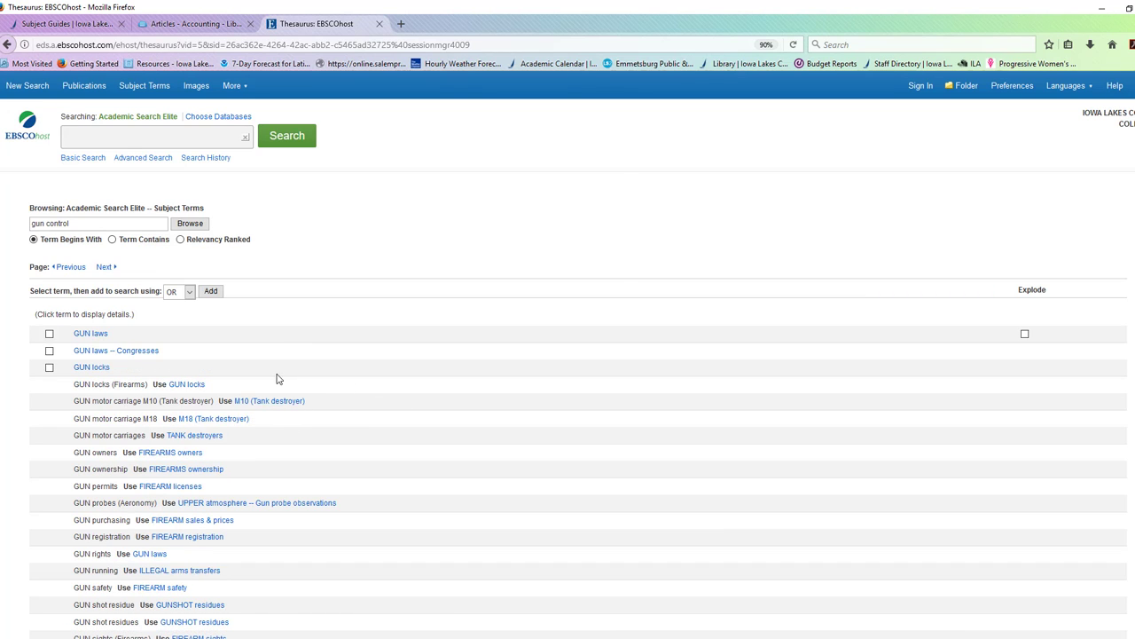
left_click(91, 333)
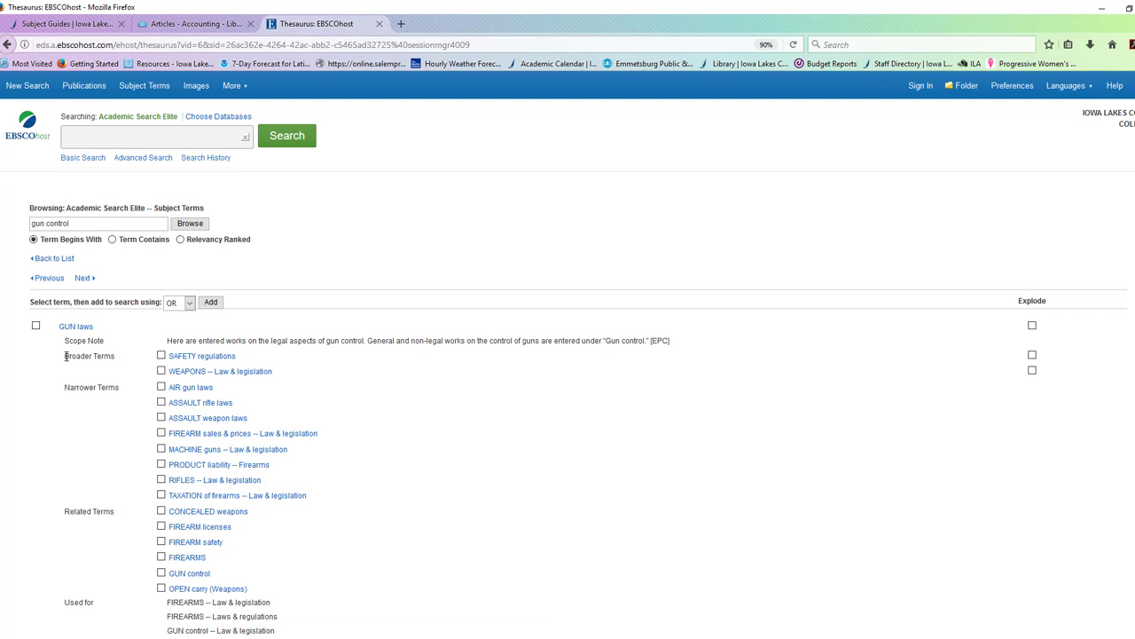
Examine the broader, narrower and related terms given for "GUN laws".
left_click_drag(65, 356, 120, 359)
left_click_drag(72, 387, 120, 387)
left_click_drag(65, 511, 100, 511)
scroll(108, 508, "down", 3)
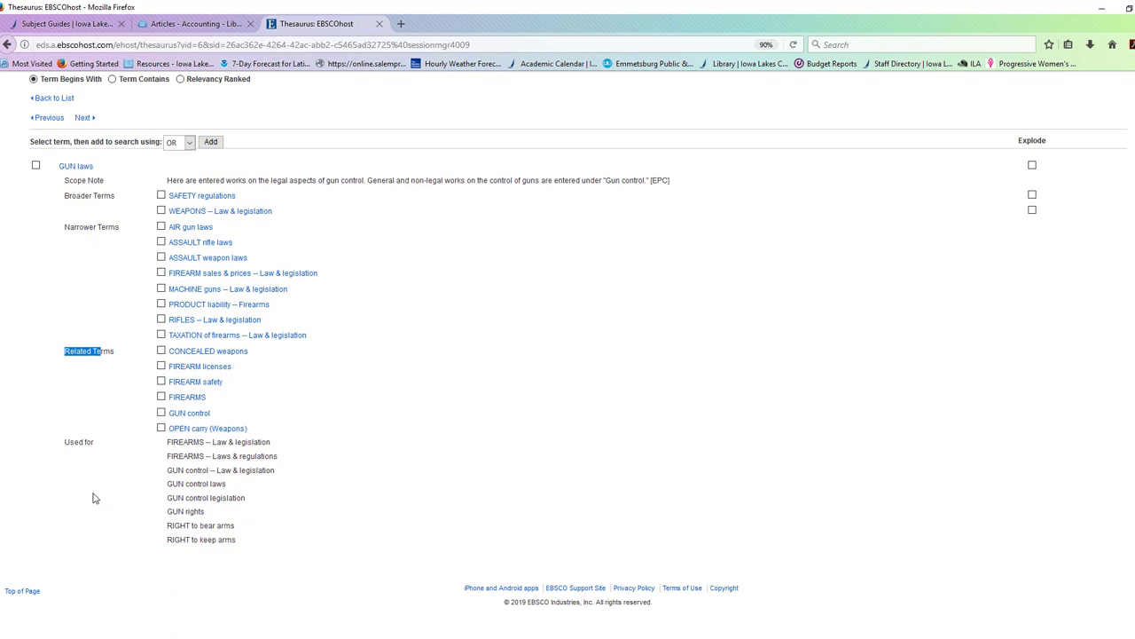
scroll(286, 494, "up", 1)
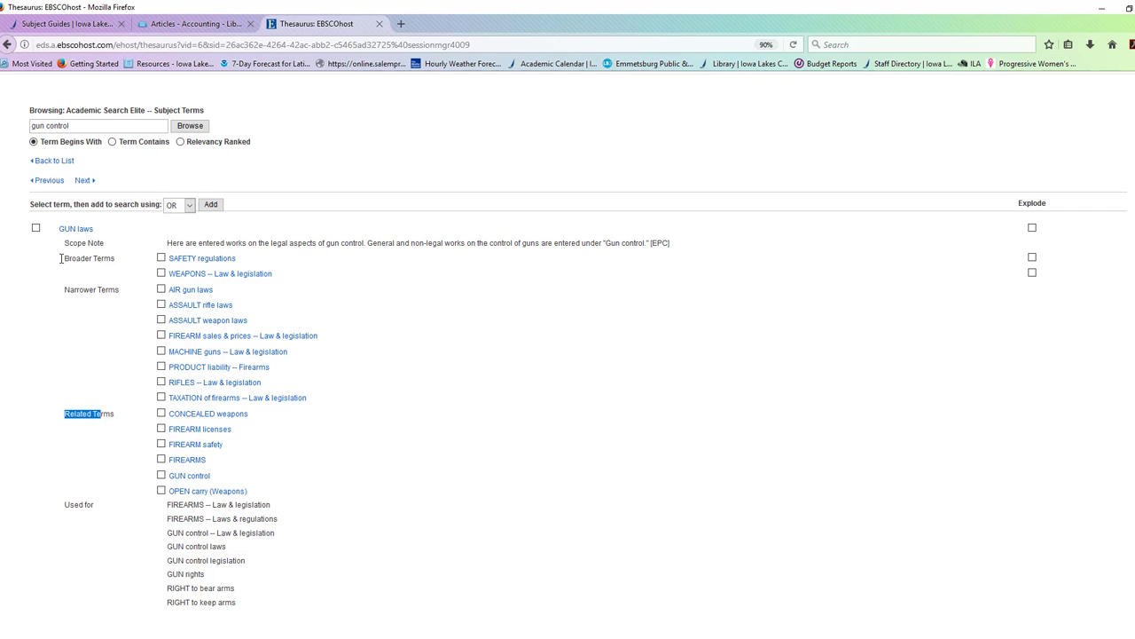
left_click_drag(61, 258, 124, 264)
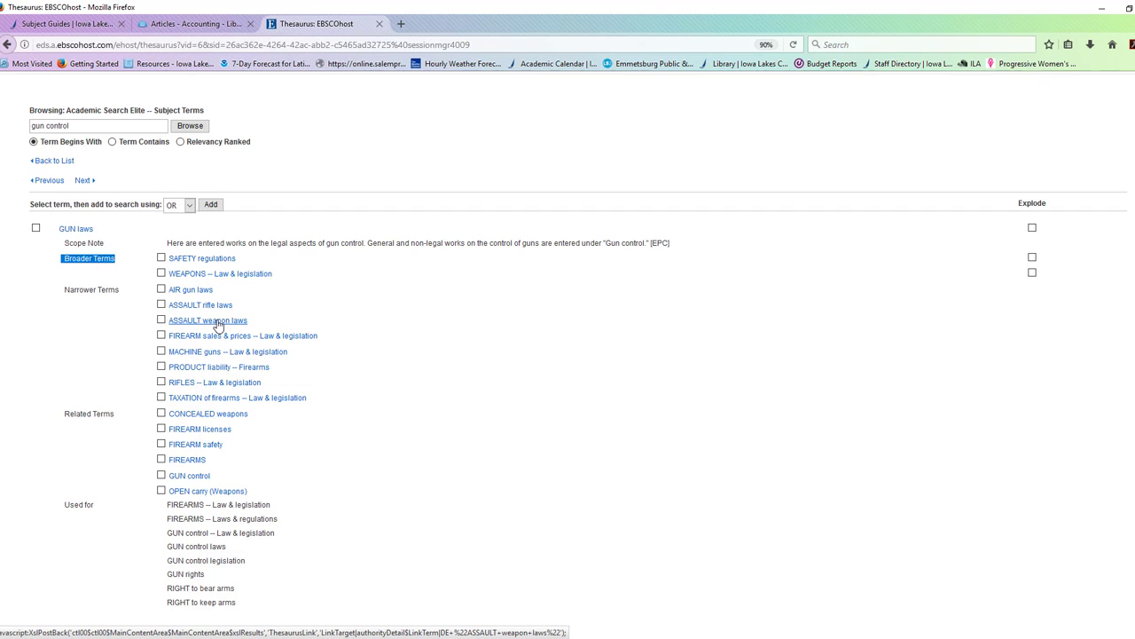
Open the narrower term "ASSAULT weapon laws", copy its name and search the database for it.
left_click(218, 322)
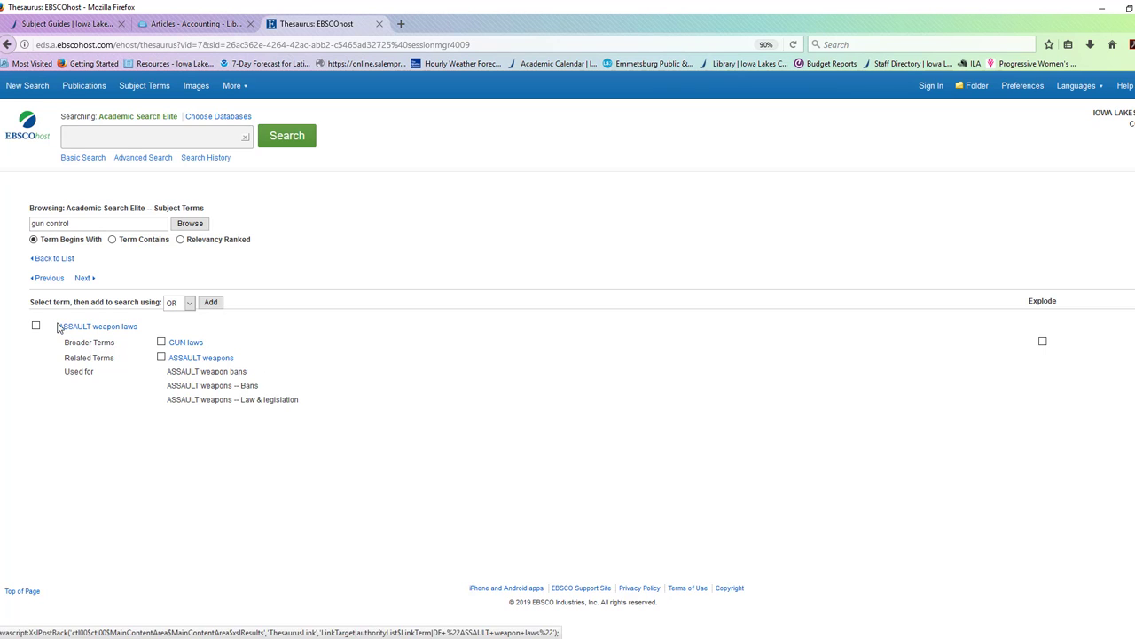
left_click_drag(57, 326, 142, 327)
key("ctrl+c")
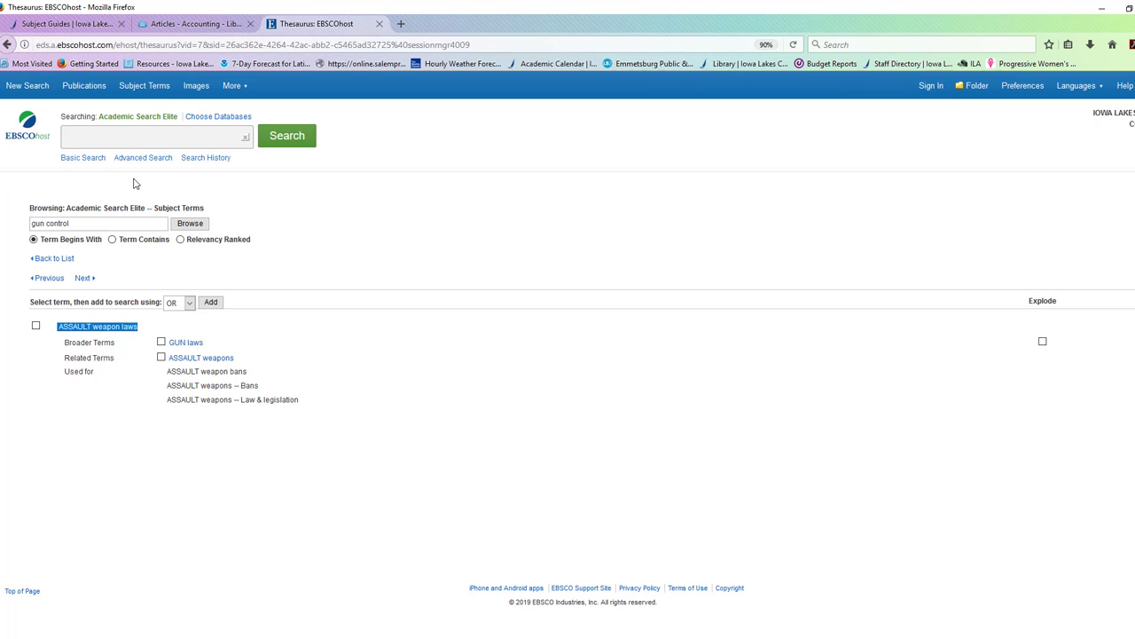
left_click(140, 135)
key("ctrl+v")
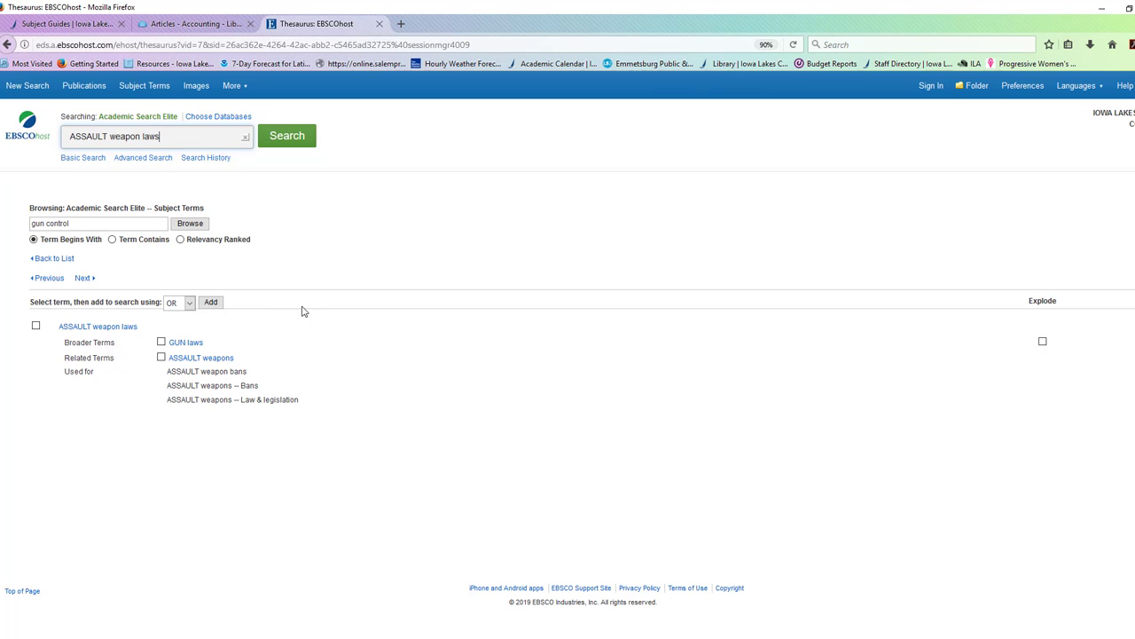
left_click(296, 147)
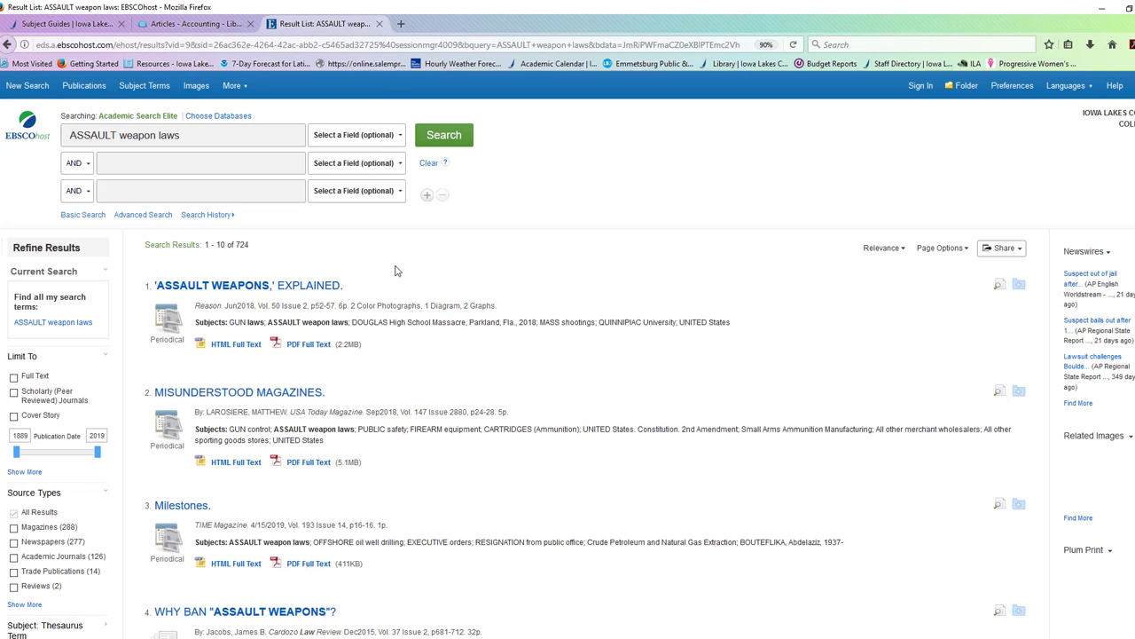
Limit the search results to full text, scholarly (peer reviewed) journals and publication dates from 2014 to 2019.
double_click(243, 245)
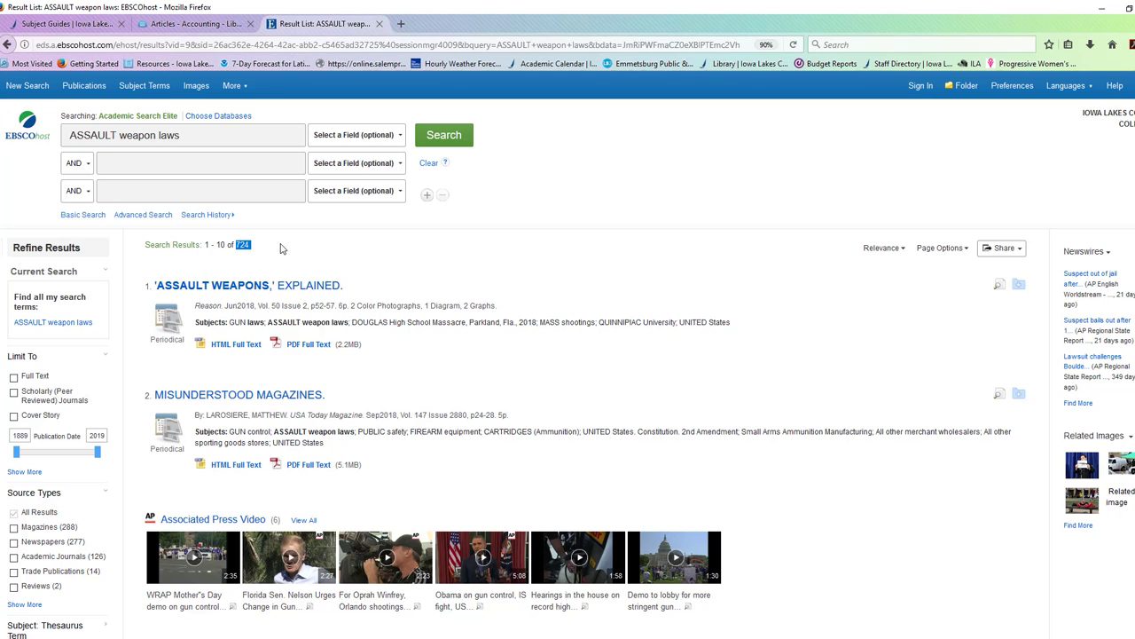
left_click(13, 377)
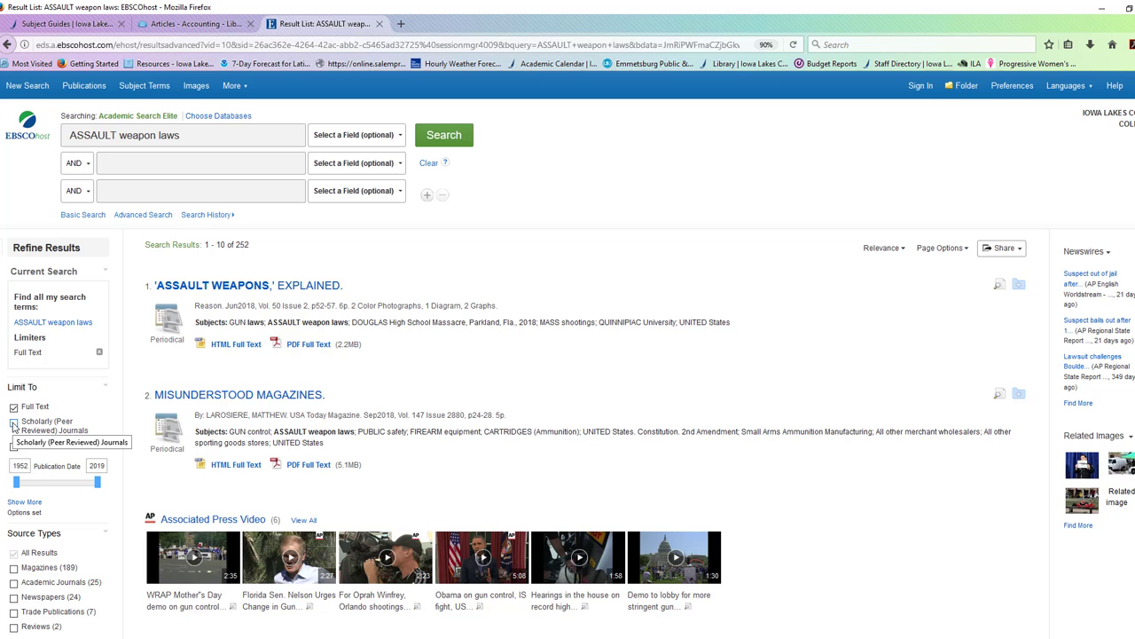
left_click(13, 423)
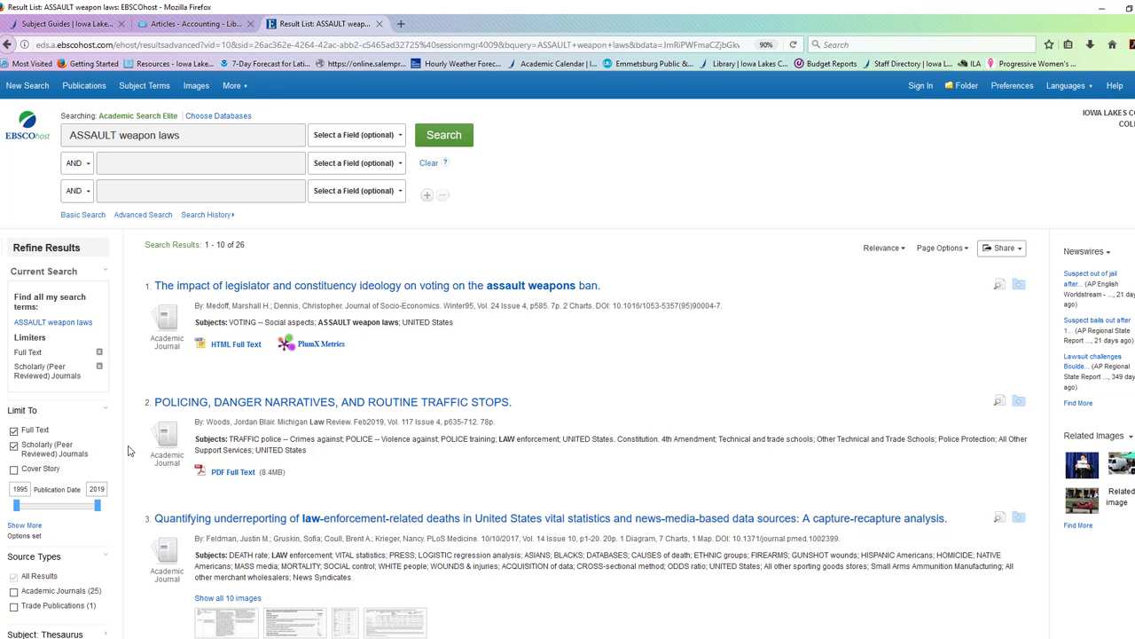
scroll(128, 449, "down", 1)
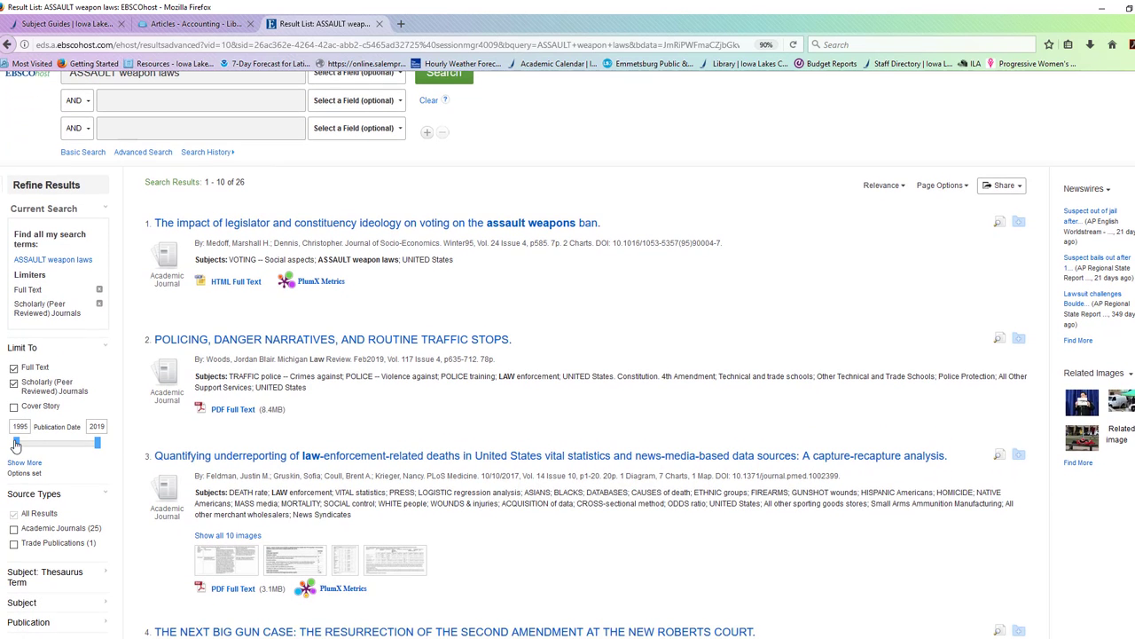
left_click_drag(16, 443, 86, 452)
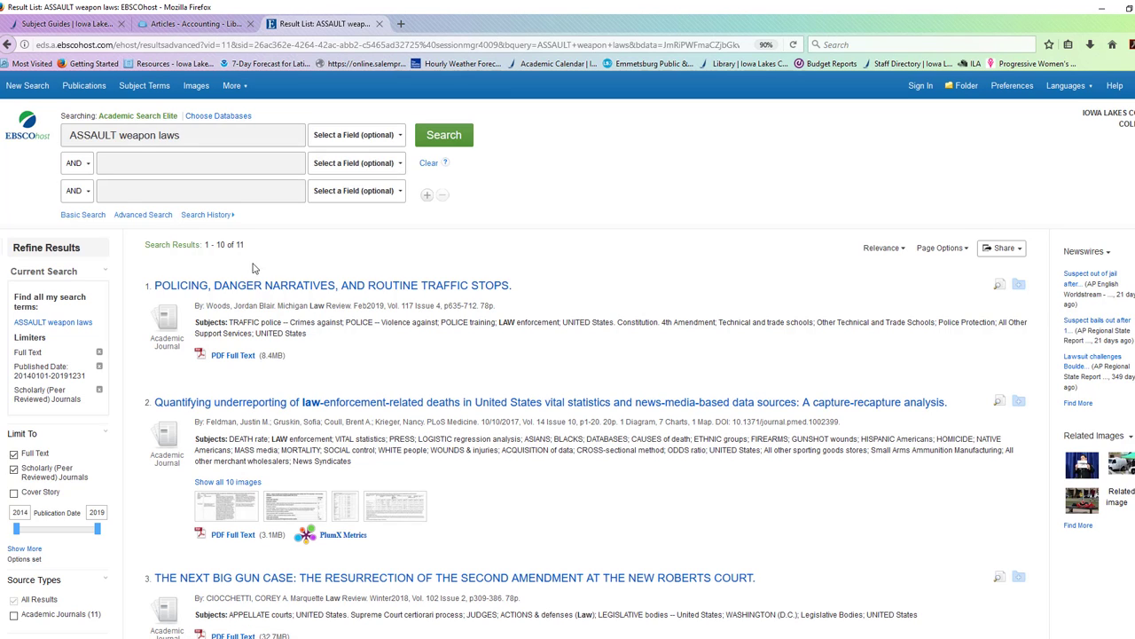
Check the number of narrowed results and view the sharing options for the result list.
double_click(247, 245)
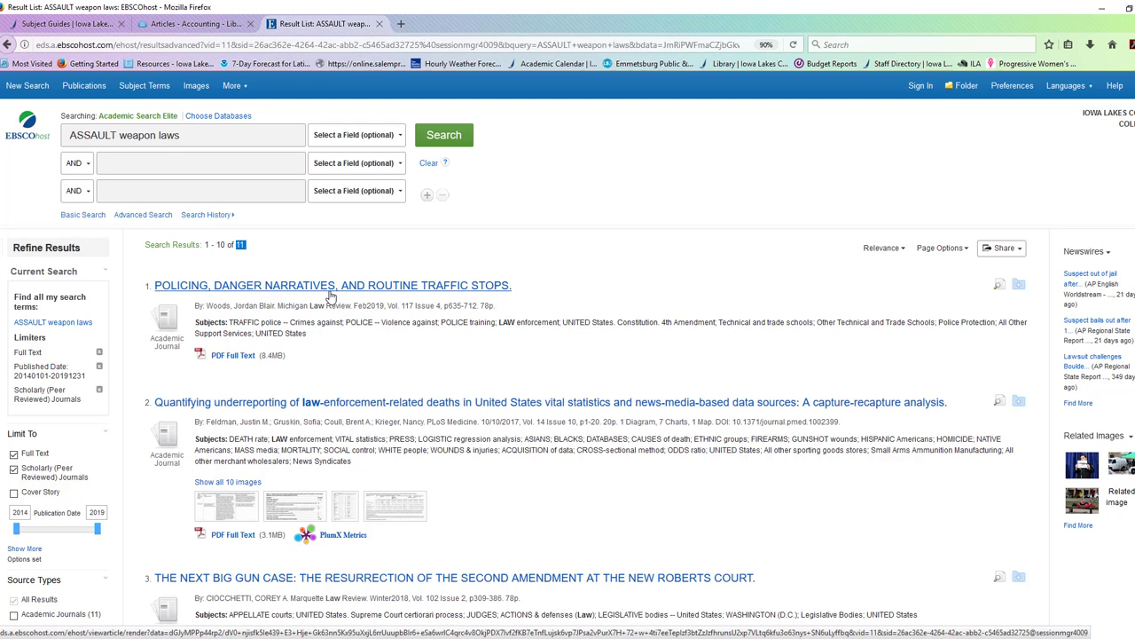
left_click(1003, 248)
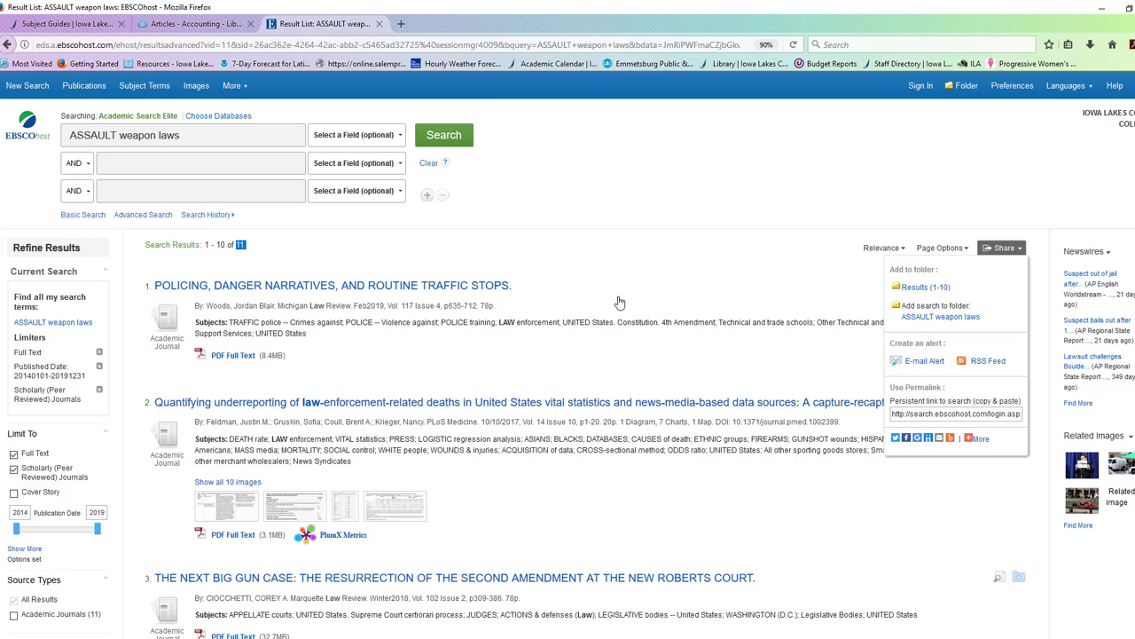
left_click(816, 203)
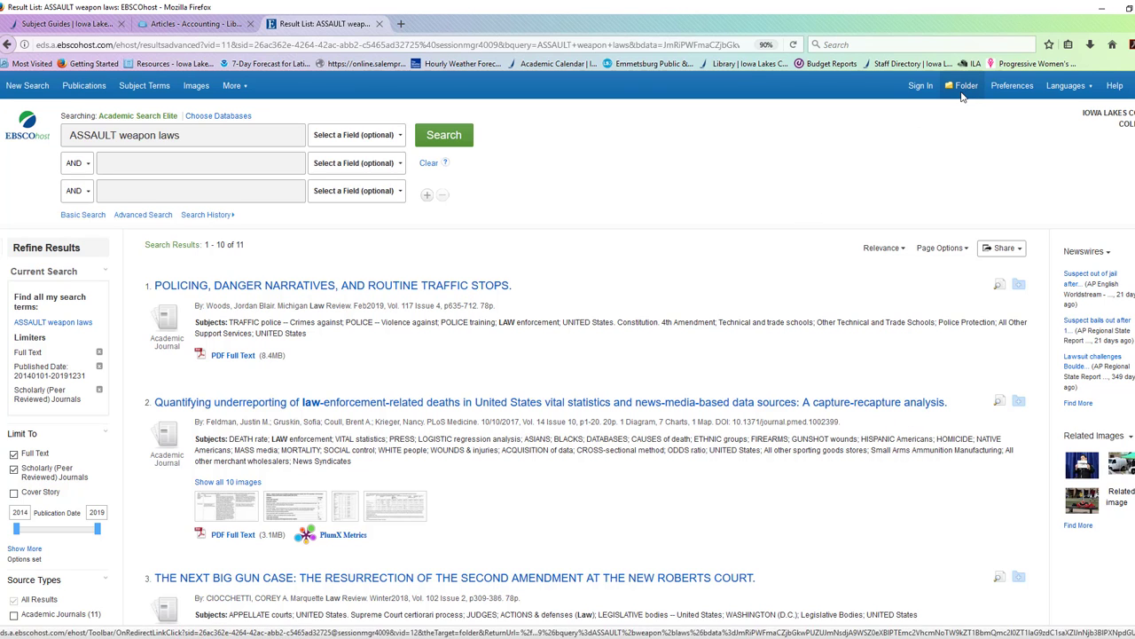